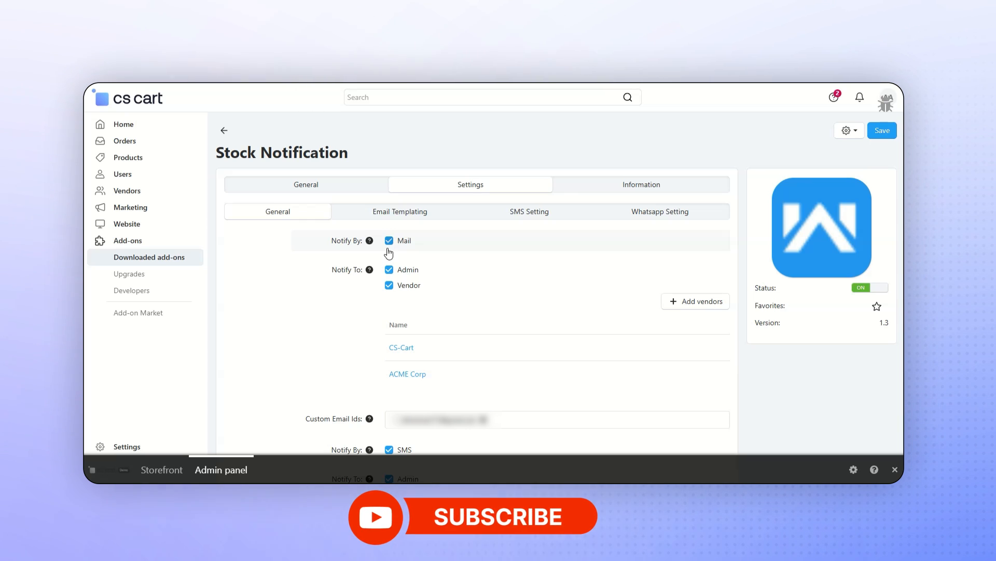
- Examine the Stock Notification add-on's mail notification recipients, including the vendor picker and custom email IDs, without adding any vendors
left_click(673, 306)
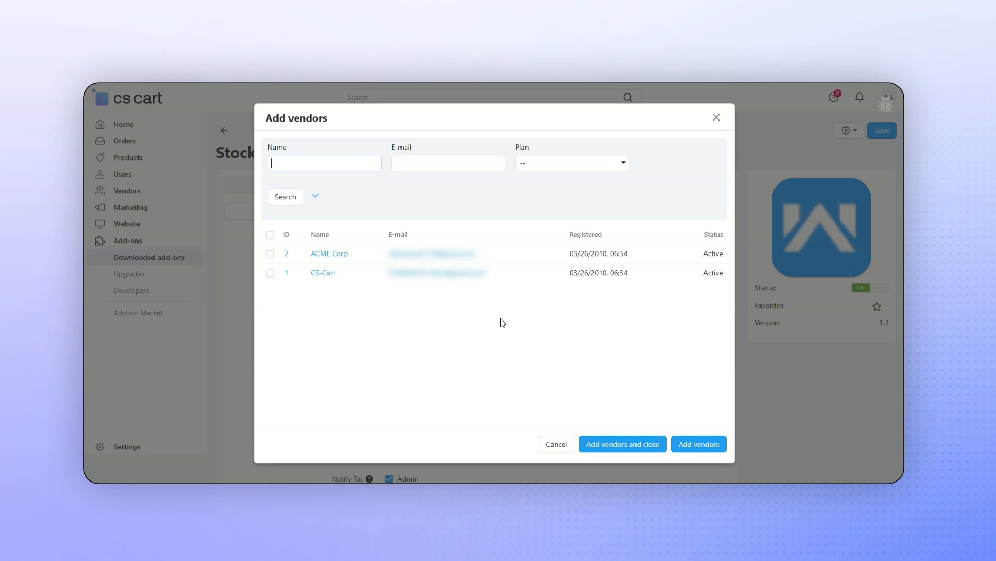
left_click(556, 444)
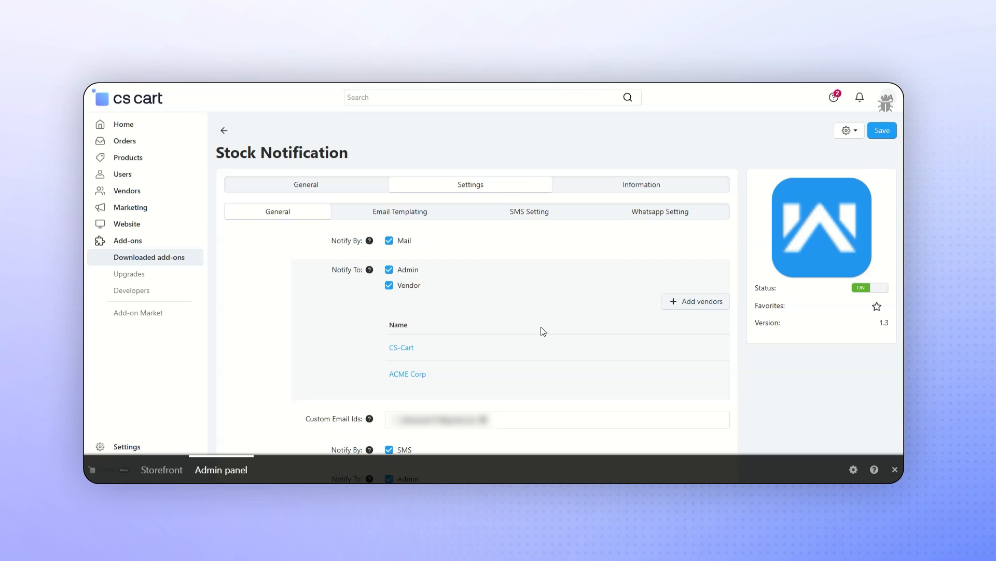
scroll(404, 272, "down", 3)
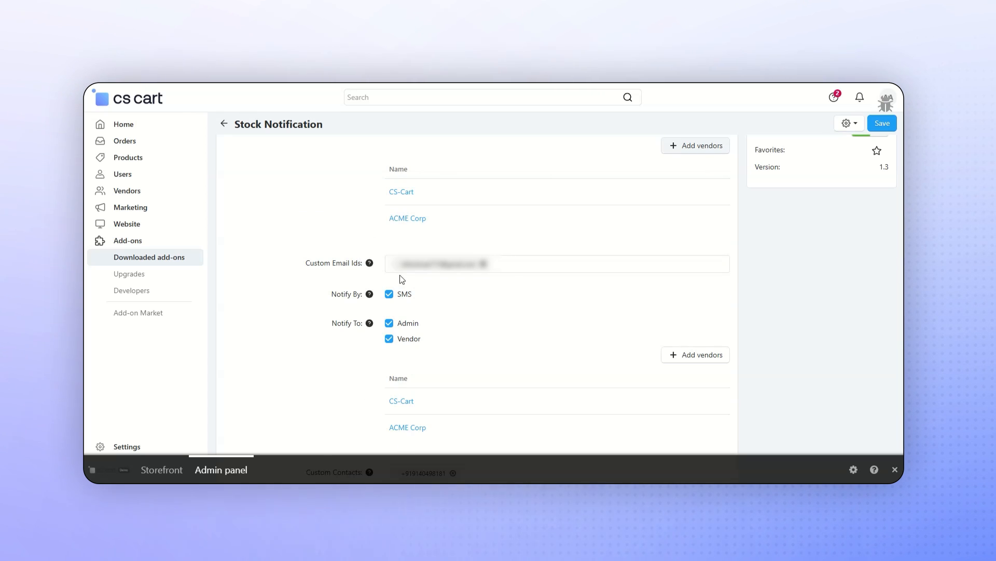
mouse_move(370, 263)
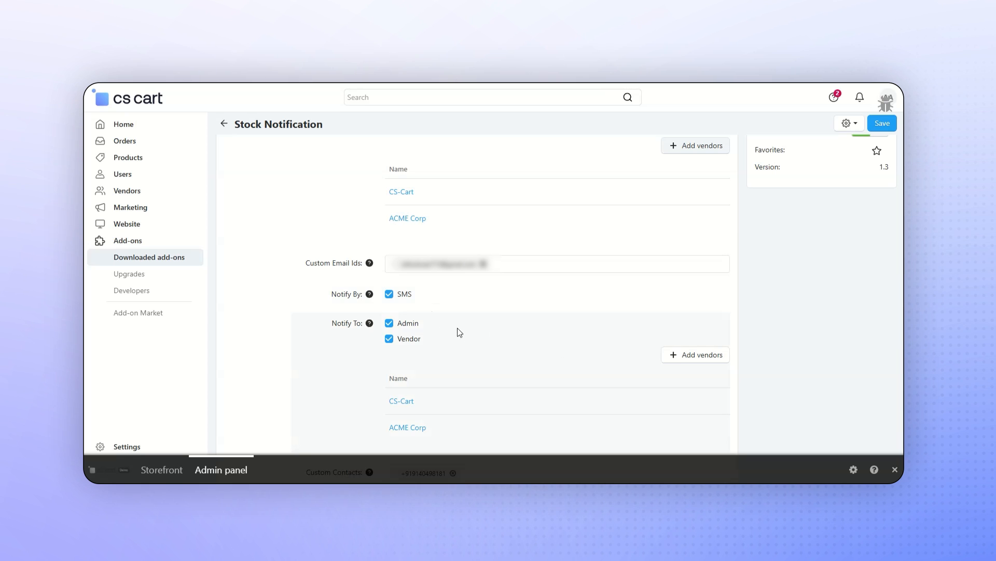
- Examine the SMS and WhatsApp notification recipients and custom contacts, and view the WhatsApp vendor picker without adding any vendors
scroll(526, 340, "down", 2)
scroll(525, 347, "down", 1)
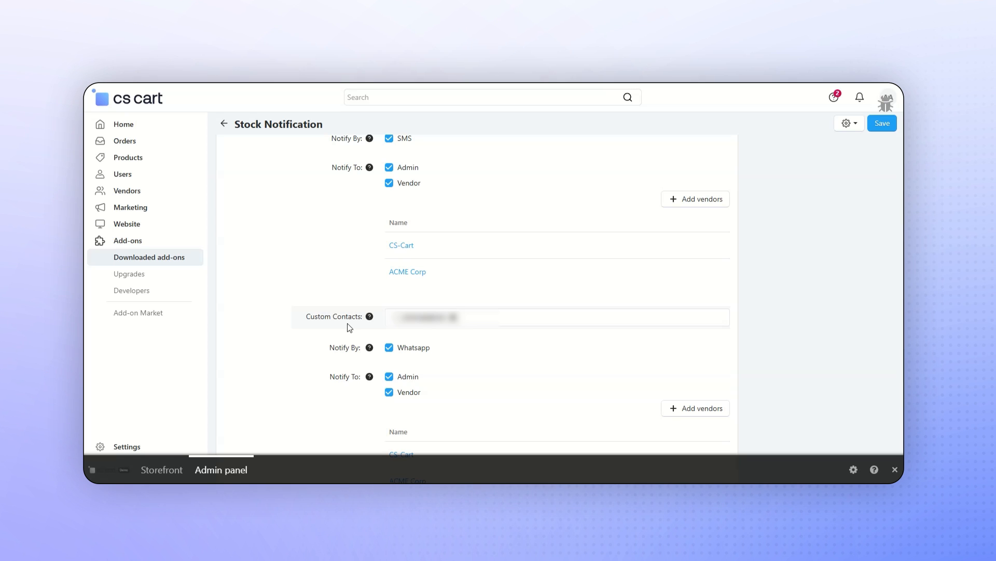
scroll(495, 344, "down", 2)
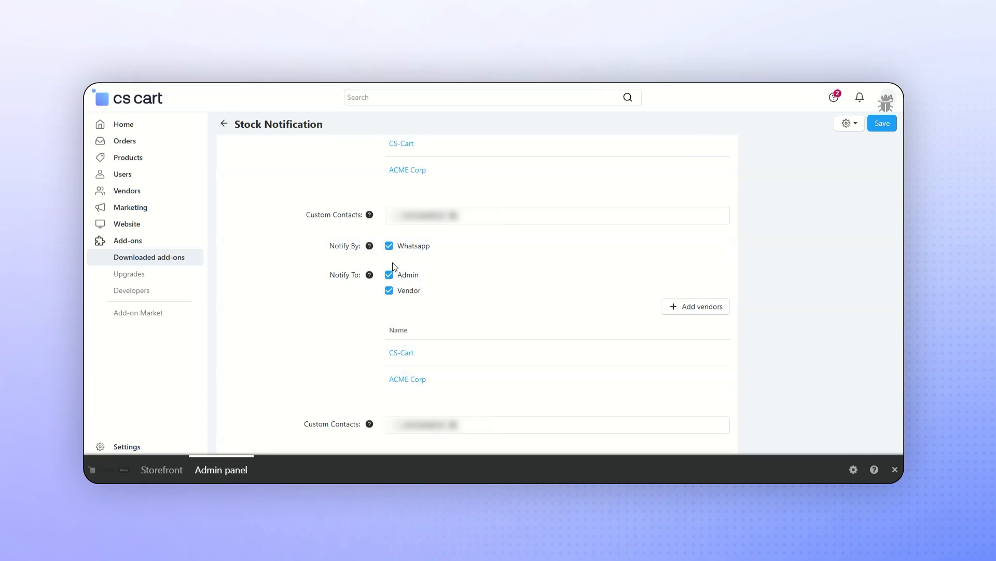
left_click(667, 307)
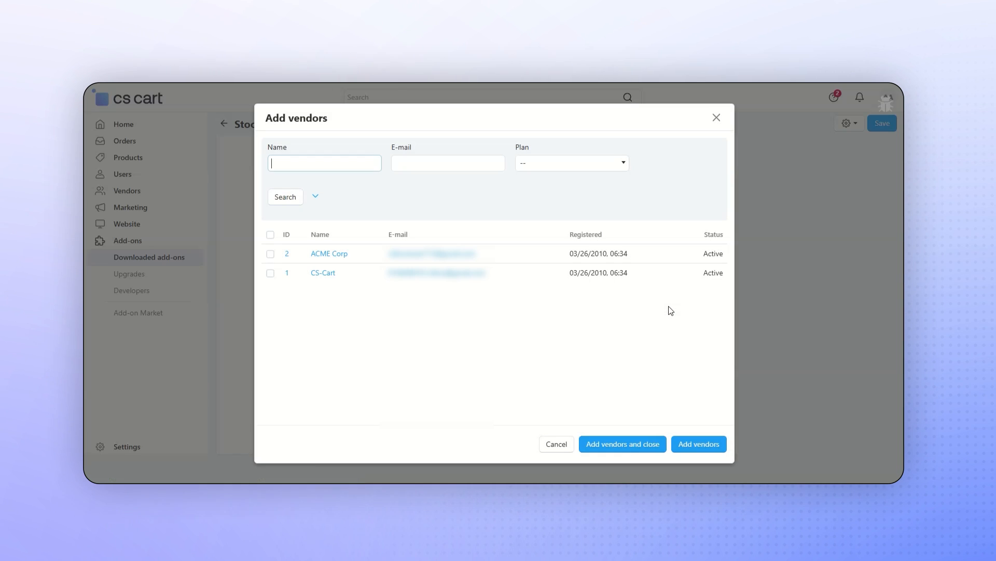
left_click(556, 444)
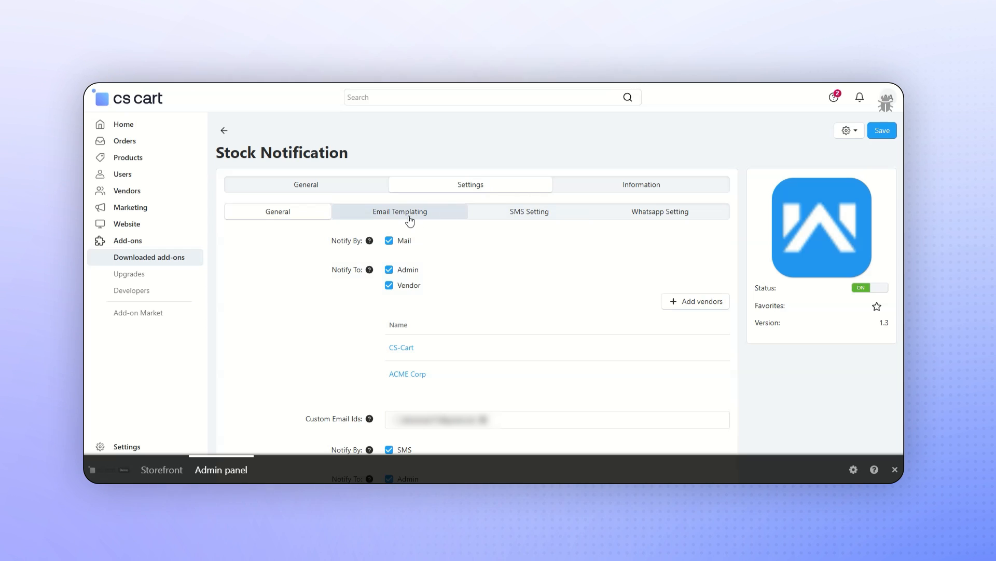
- Review the email templating settings, including the user guide keywords, the mail text and the test email field
left_click(410, 218)
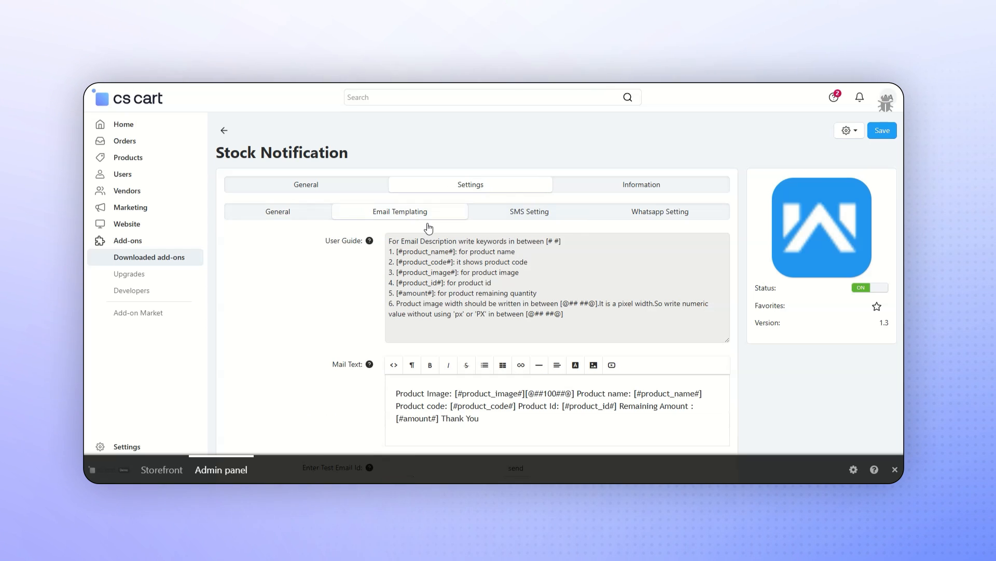
mouse_move(358, 249)
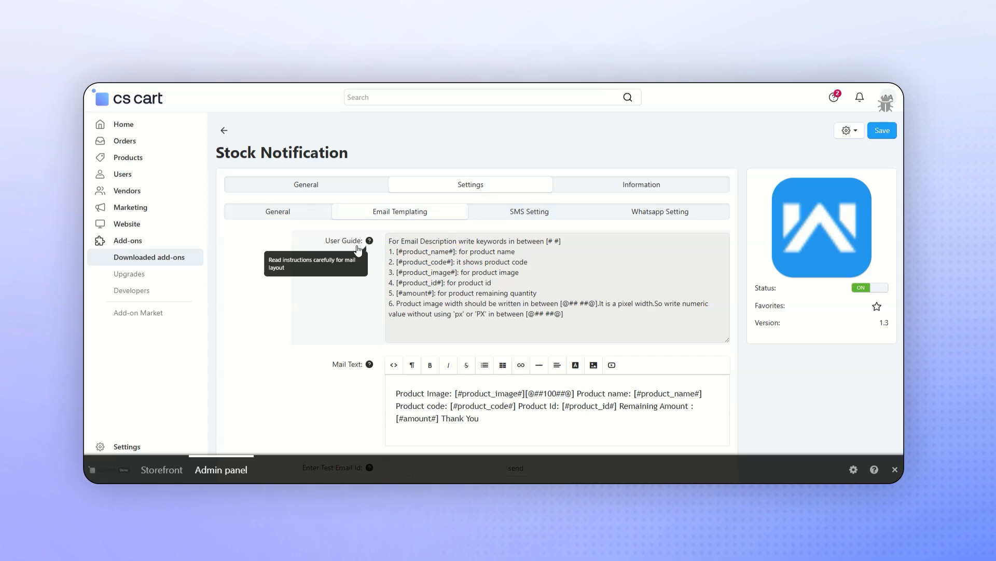
scroll(358, 249, "down", 1)
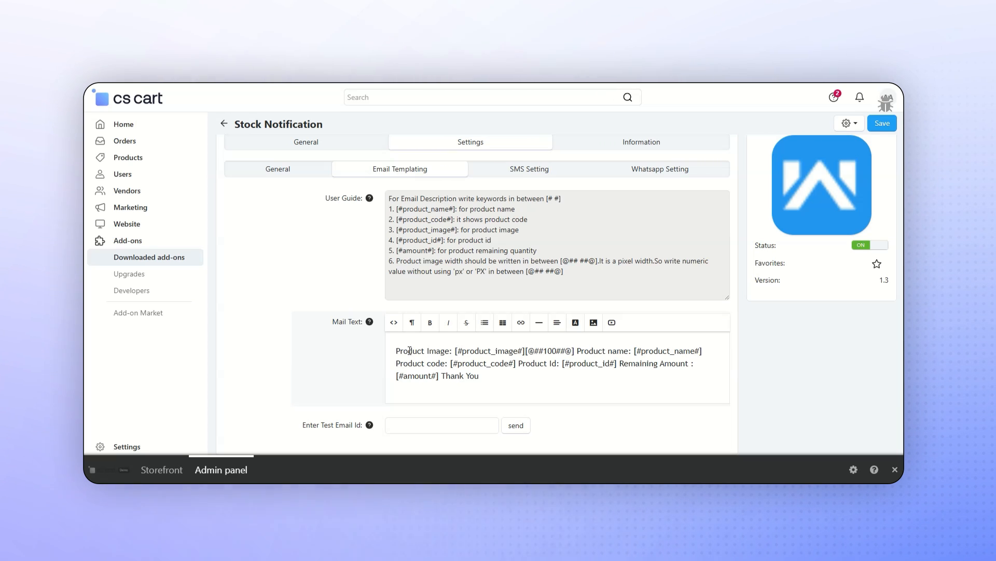
scroll(410, 350, "up", 1)
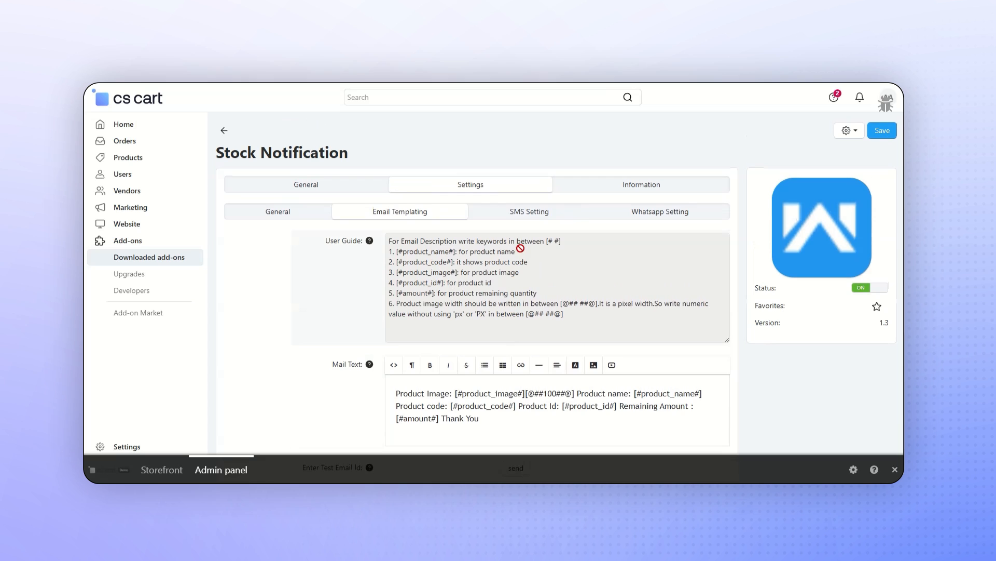
- Review the SMS settings' user guide and SMS text down to the API choice
left_click(531, 212)
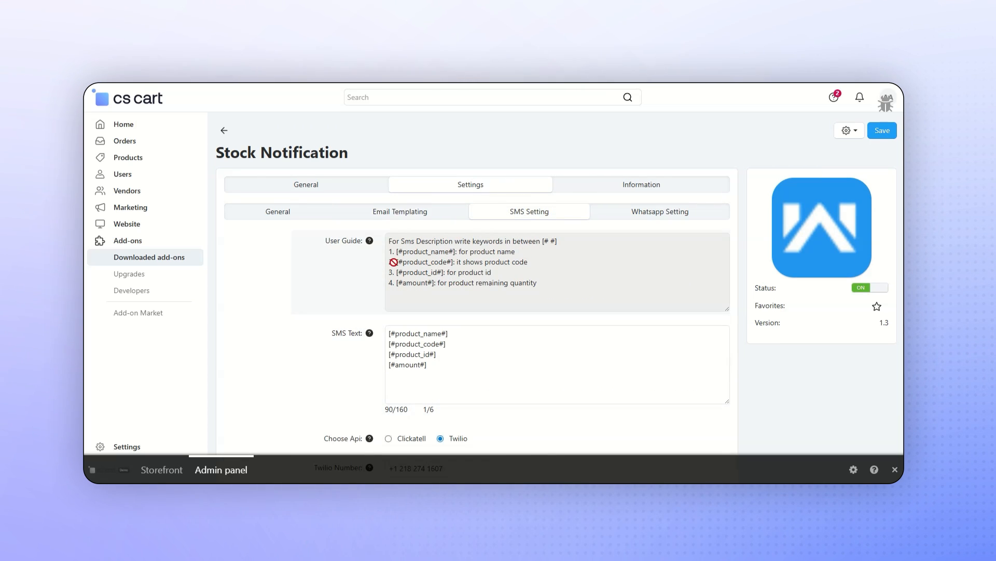
scroll(392, 261, "down", 1)
left_click(455, 311)
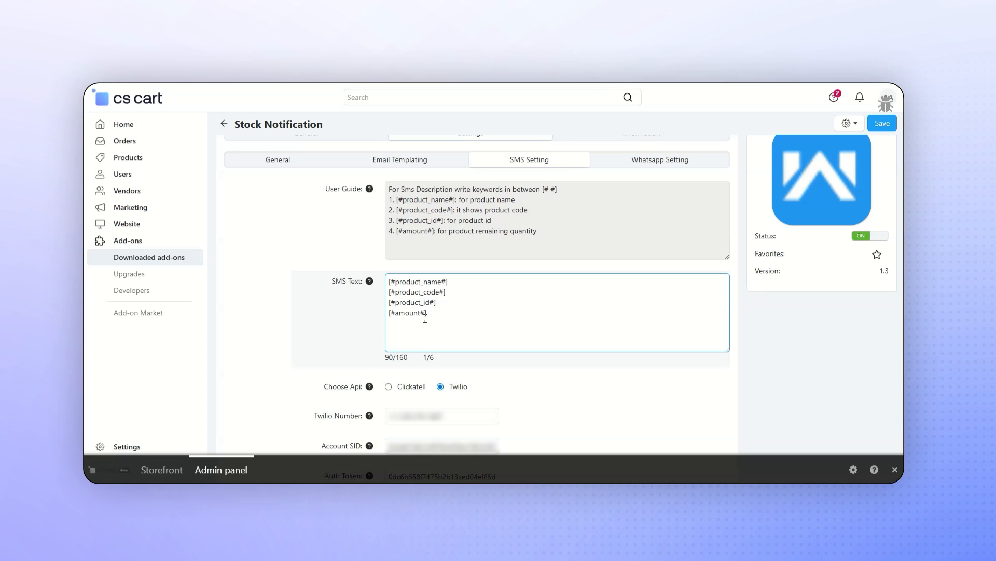
scroll(415, 312, "down", 2)
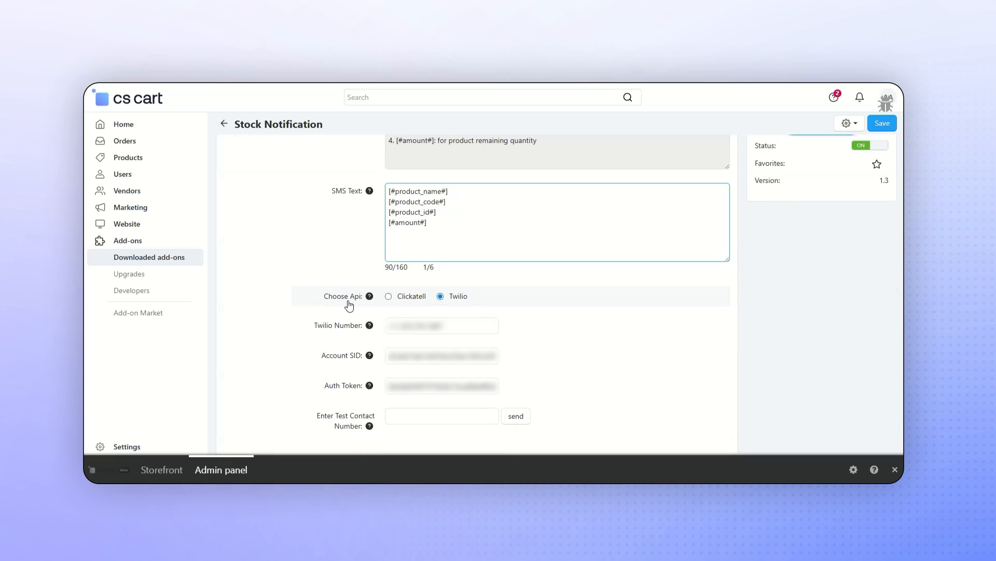
- Compare the credential fields for Clickatell and Twilio, leaving Twilio selected as the SMS API
left_click(388, 297)
mouse_move(371, 331)
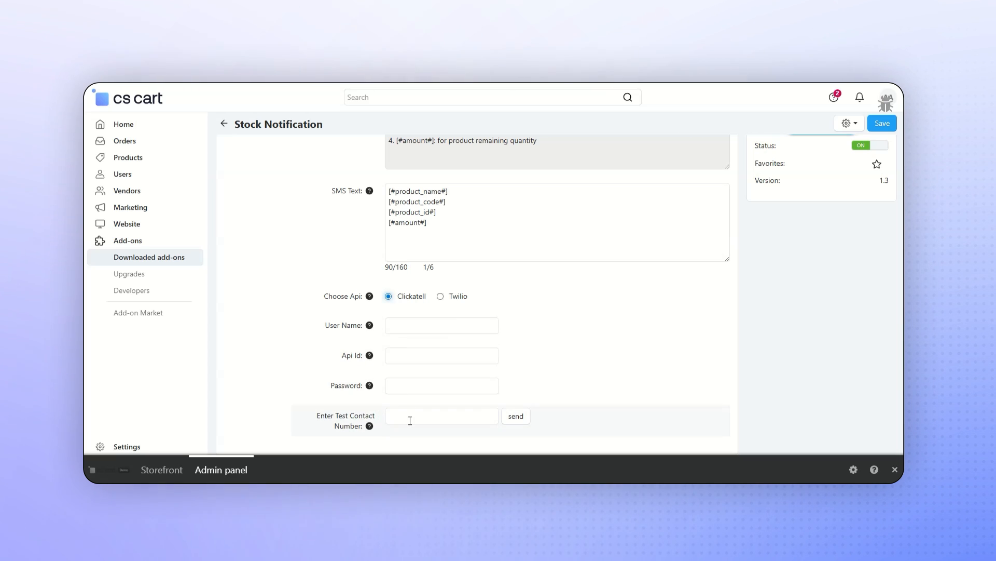
left_click(442, 298)
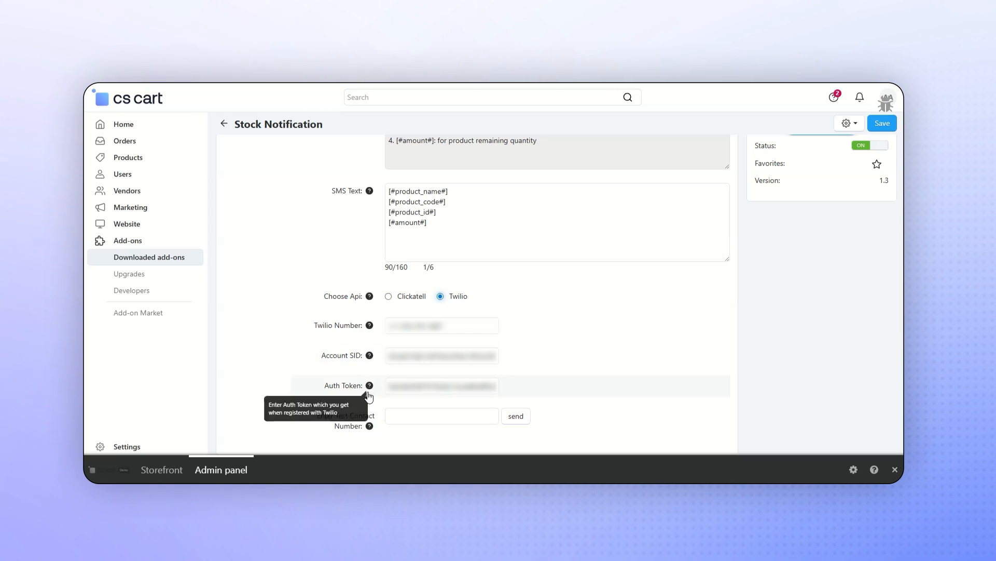
scroll(366, 398, "up", 5)
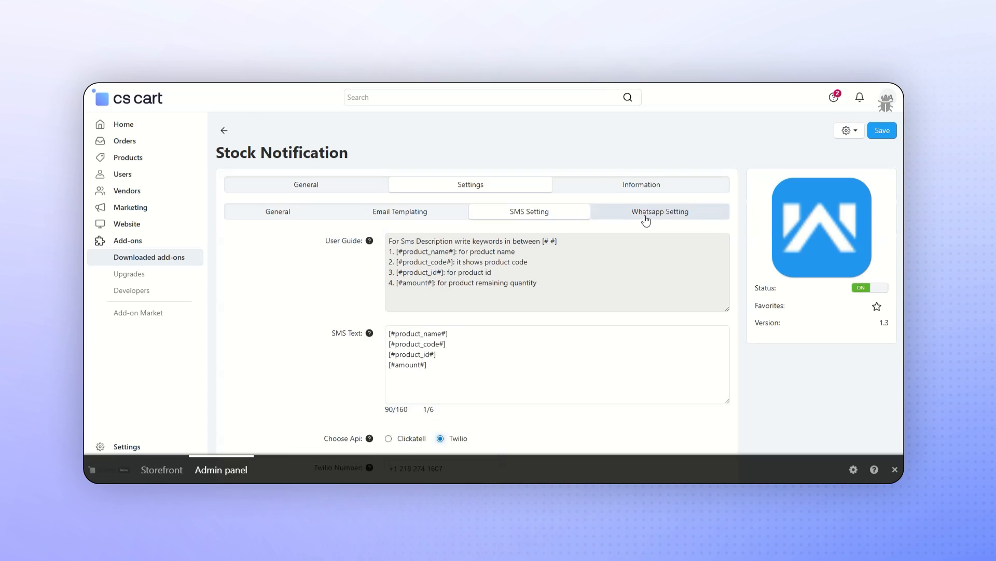
- Review the WhatsApp message templates and API credentials, and save the Stock Notification settings
left_click(645, 215)
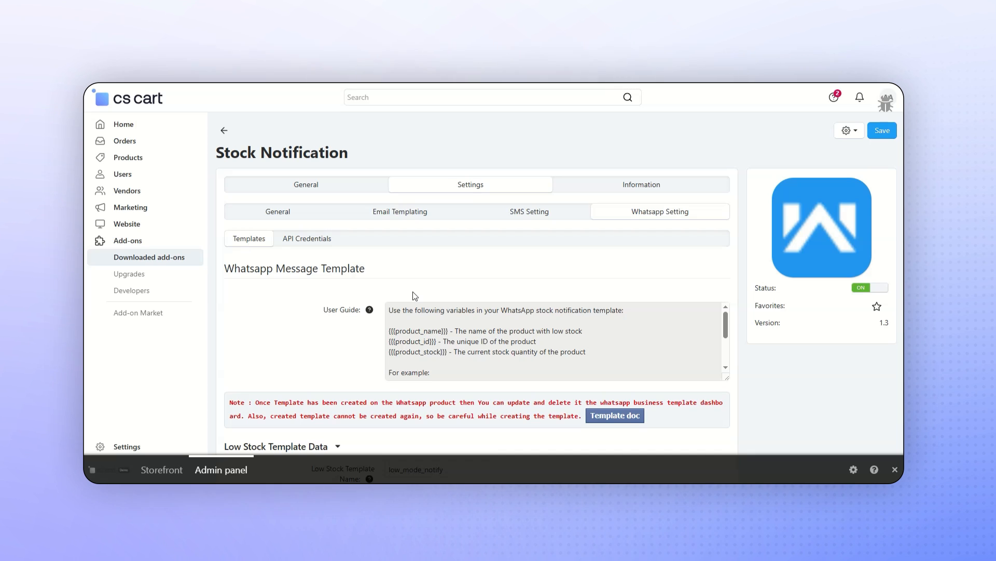
scroll(416, 296, "down", 2)
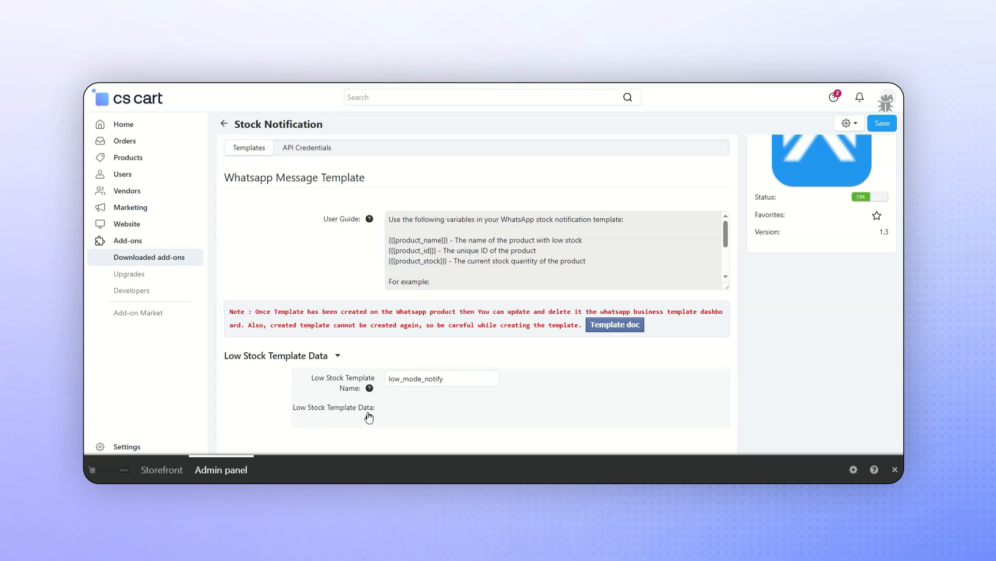
scroll(369, 416, "up", 2)
left_click(318, 245)
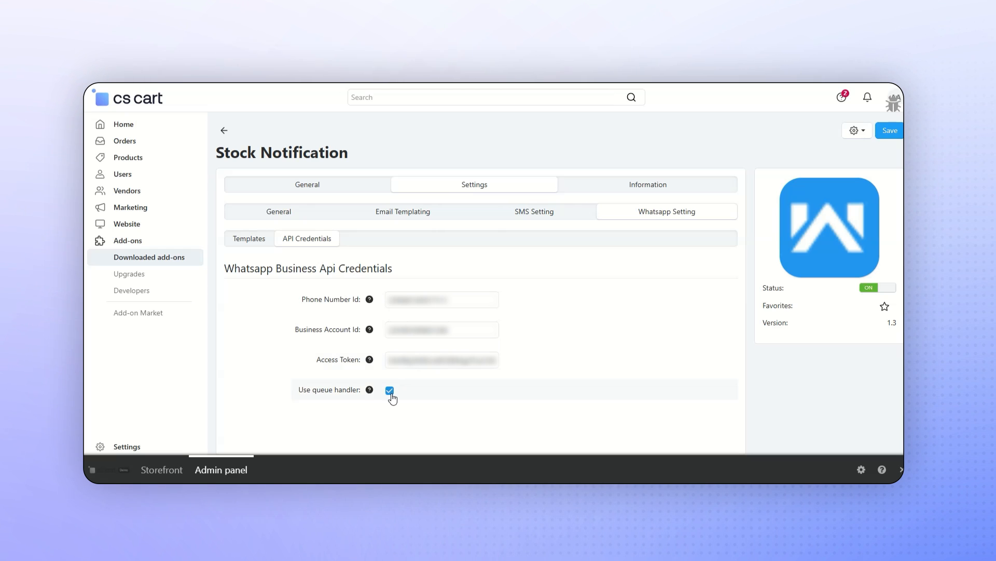
left_click(884, 130)
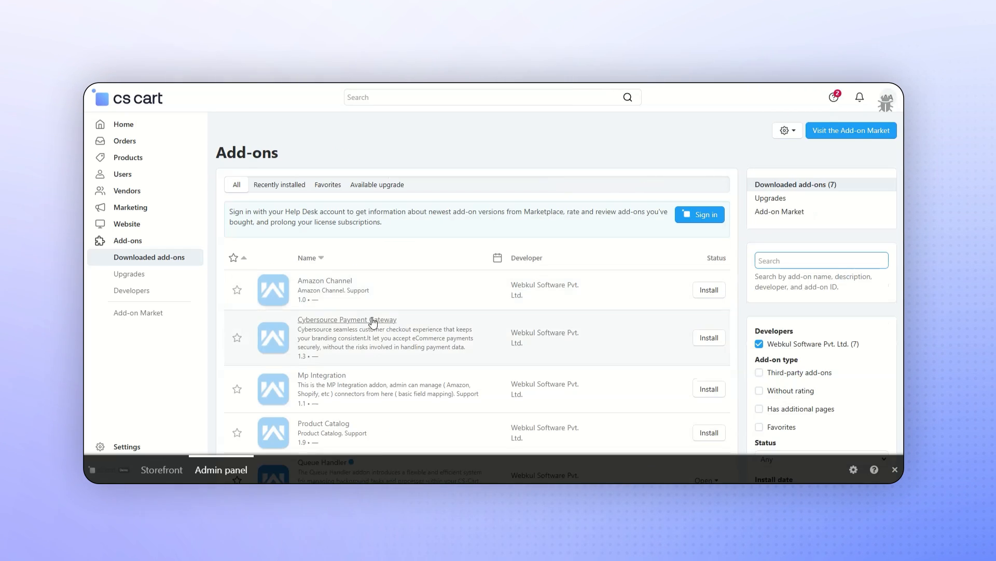
- In the Queue Handler add-on's settings, choose Database as the queue handler type, check the items count and save
scroll(373, 290, "down", 5)
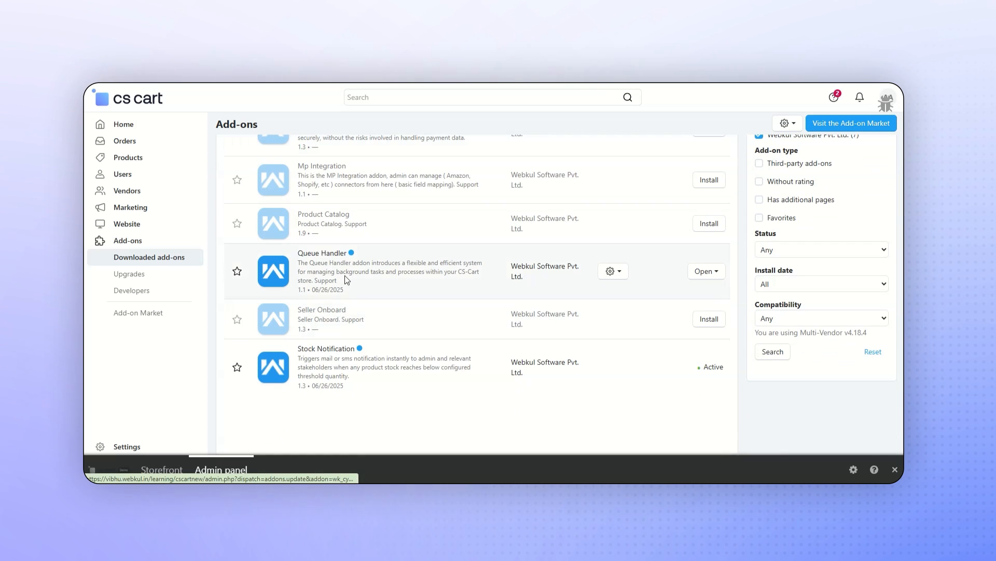
left_click(320, 254)
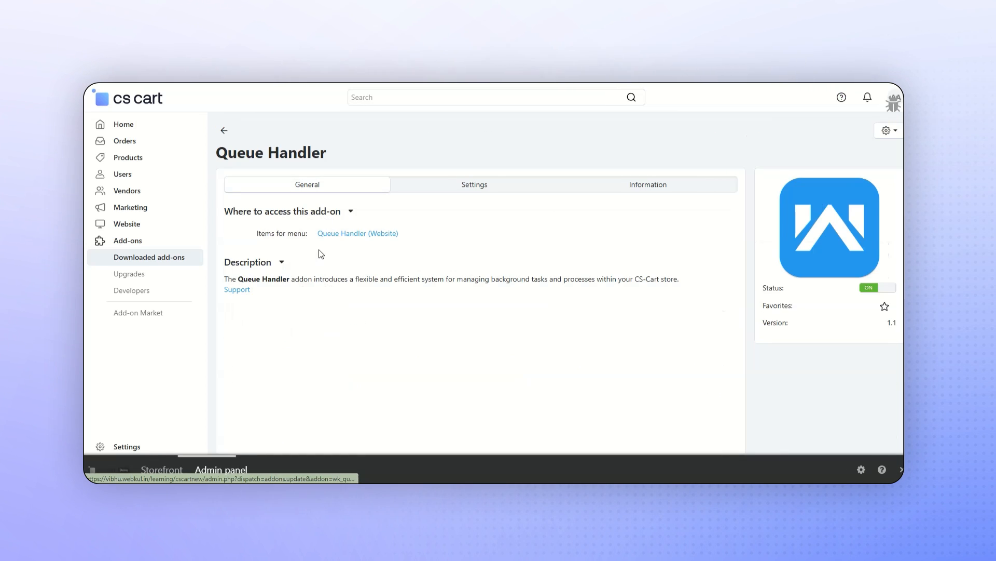
left_click(433, 195)
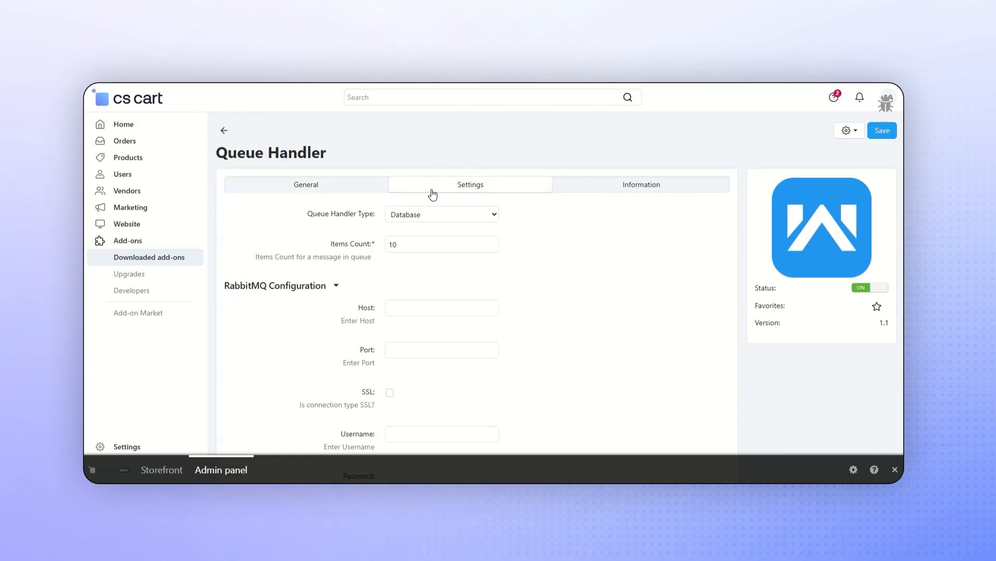
left_click(430, 223)
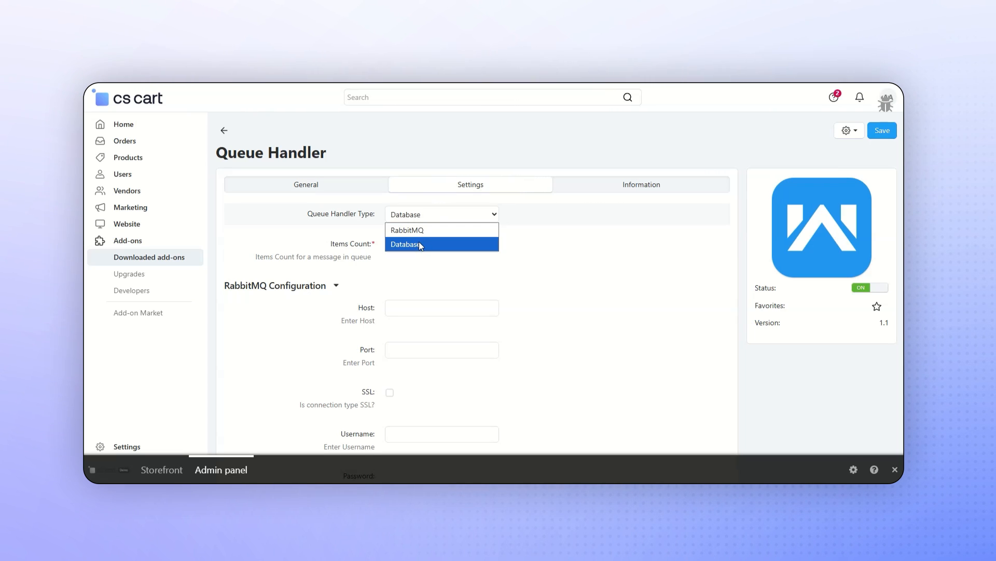
left_click(419, 245)
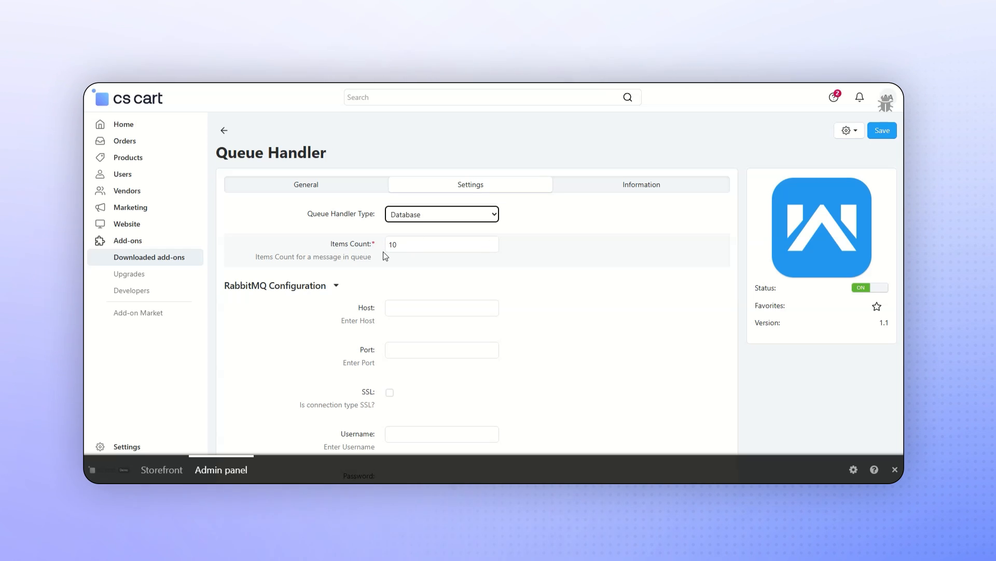
left_click(414, 247)
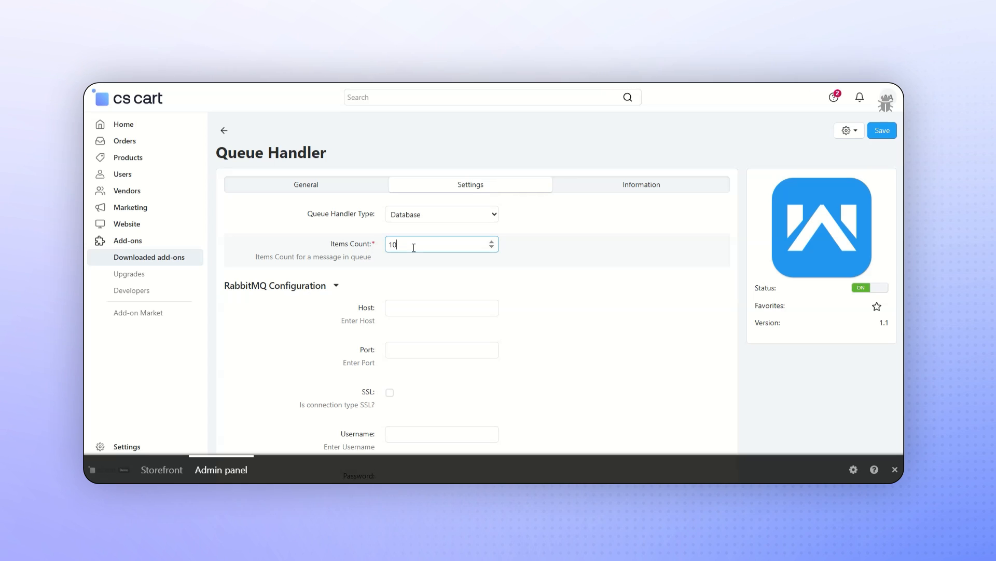
left_click(874, 133)
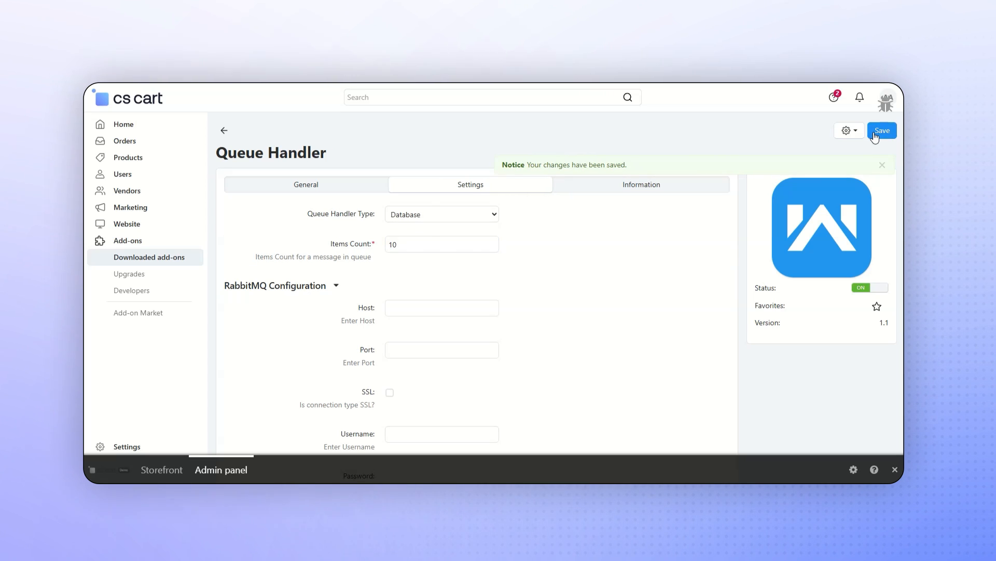
- Open the store's product list and look through the product quantities
mouse_move(128, 157)
left_click(131, 175)
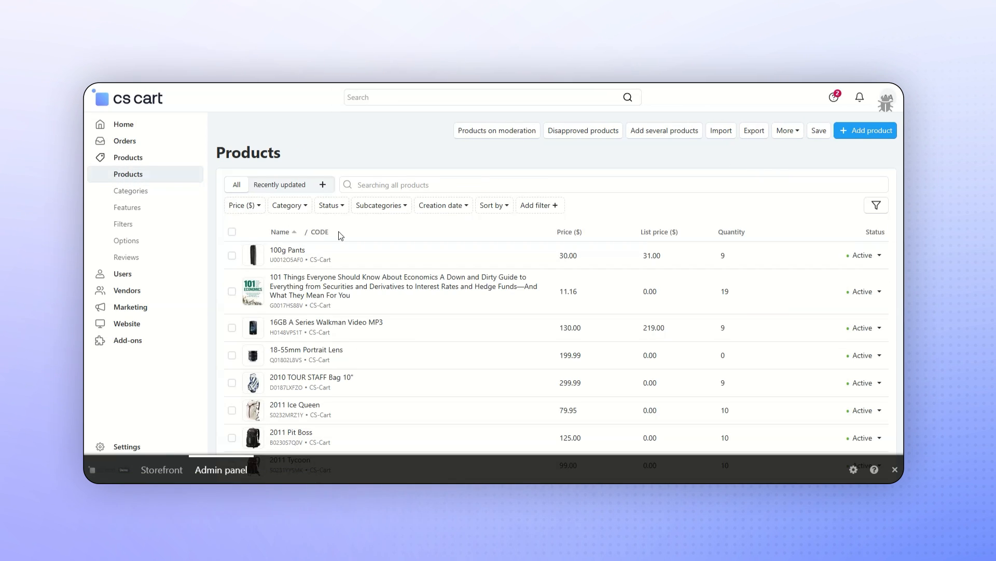
scroll(364, 239, "down", 3)
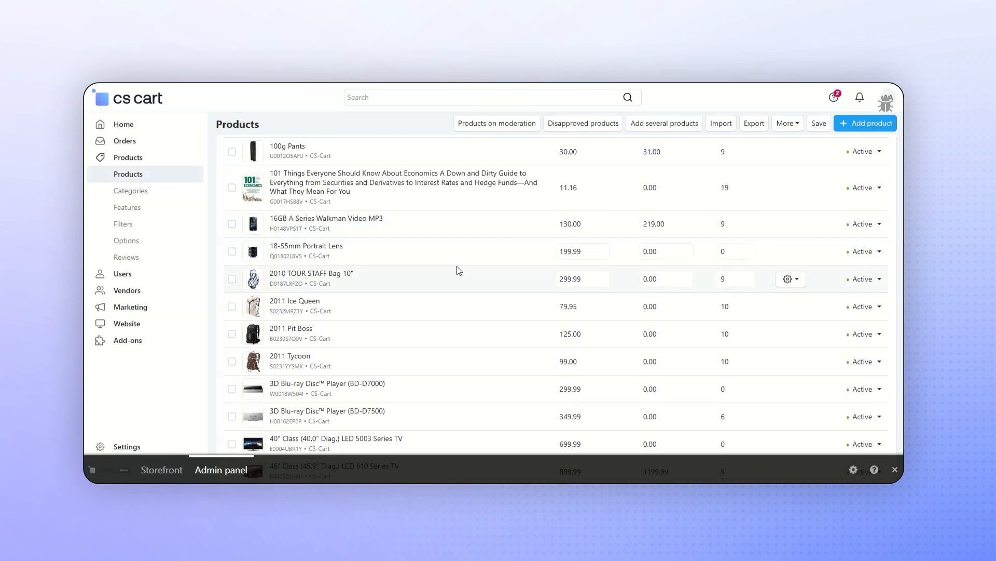
scroll(457, 270, "down", 3)
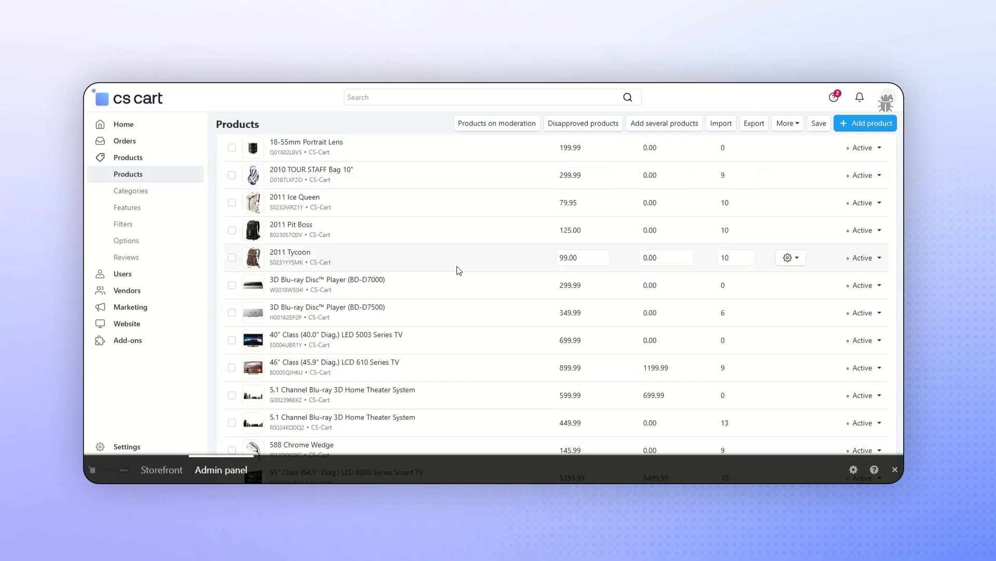
scroll(459, 270, "down", 2)
scroll(459, 270, "down", 2)
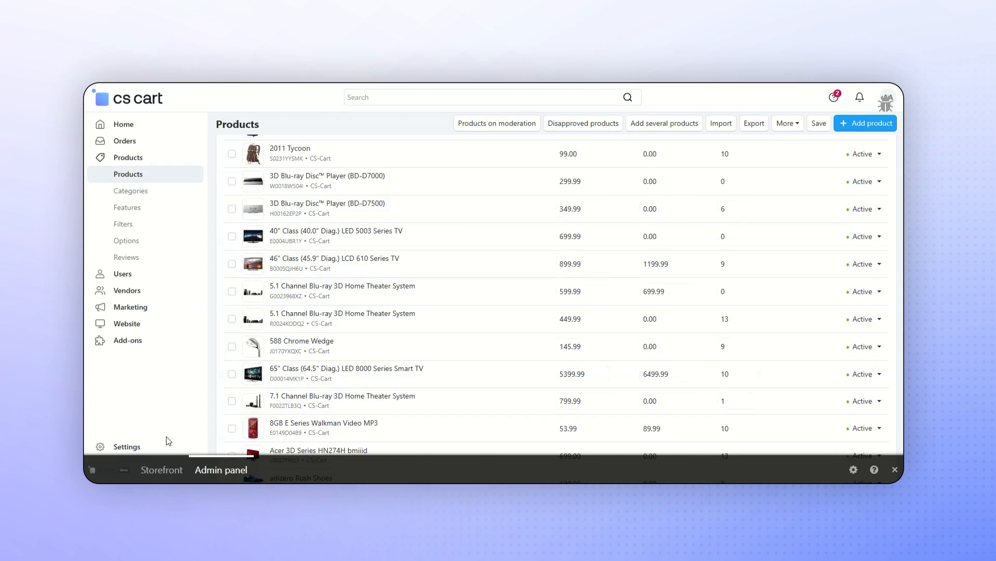
- In the store's general configuration settings, set the catalog's low stock notification threshold to 10 and save
left_click(130, 447)
left_click(407, 334)
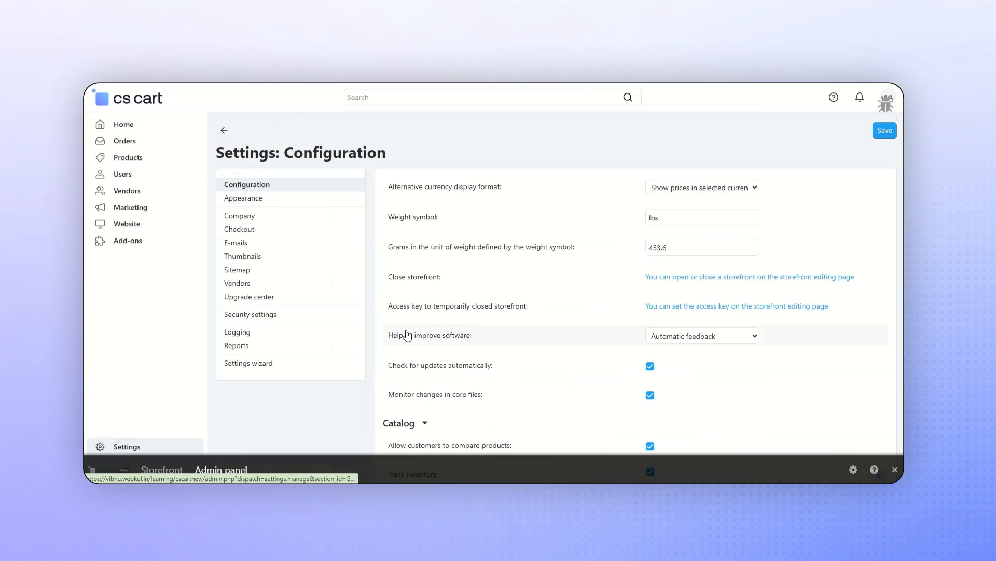
scroll(459, 301, "down", 5)
left_click(662, 384)
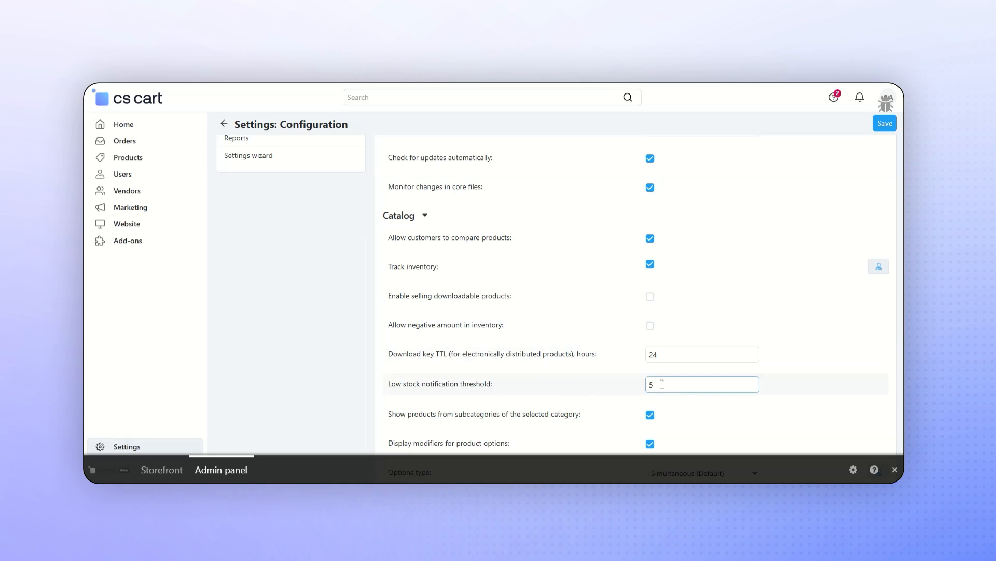
key("BackSpace")
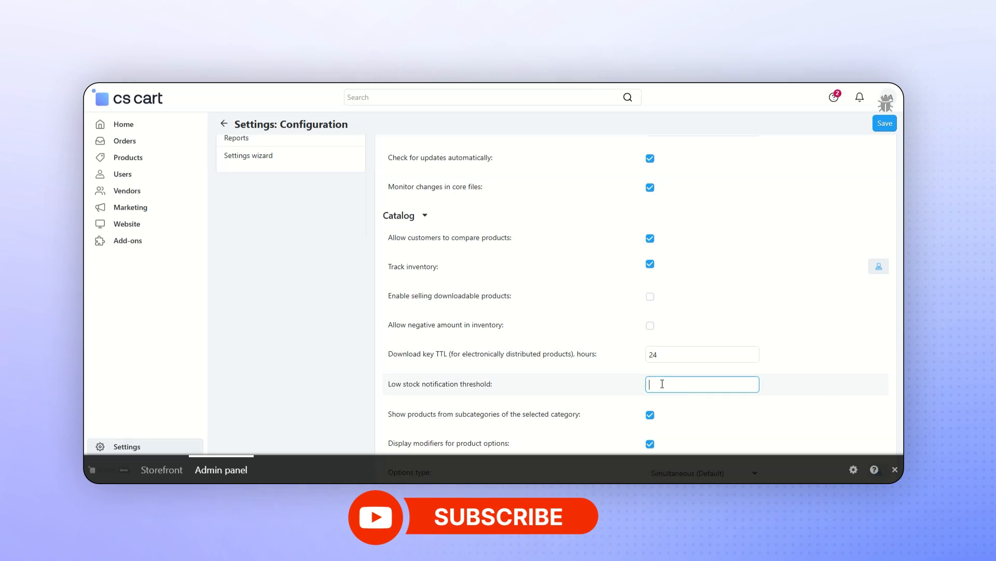
type("10")
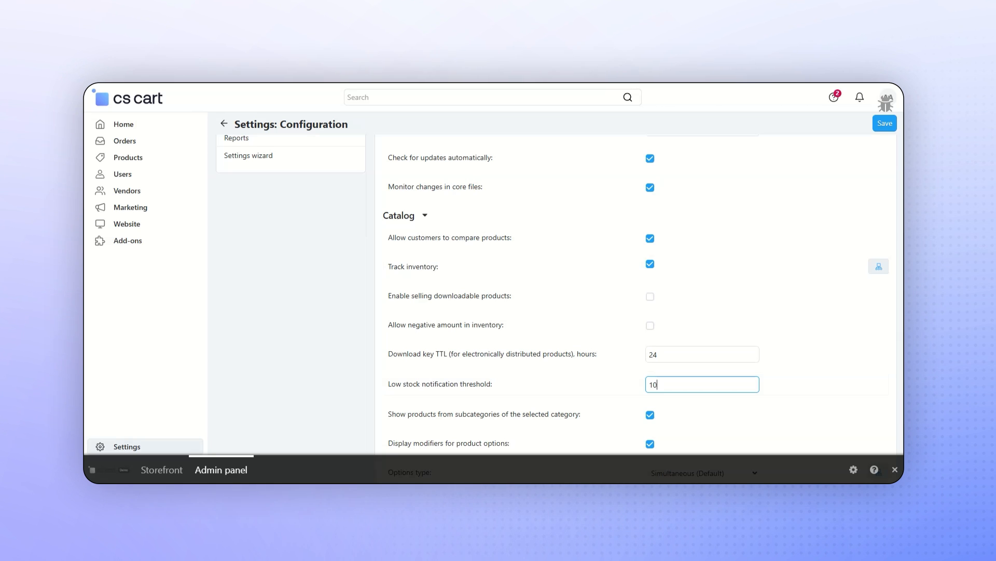
left_click(885, 125)
- Open the 3D Blu-ray Disc Player (BD-D7500) from the store's product list and preview it on the storefront
left_click(128, 157)
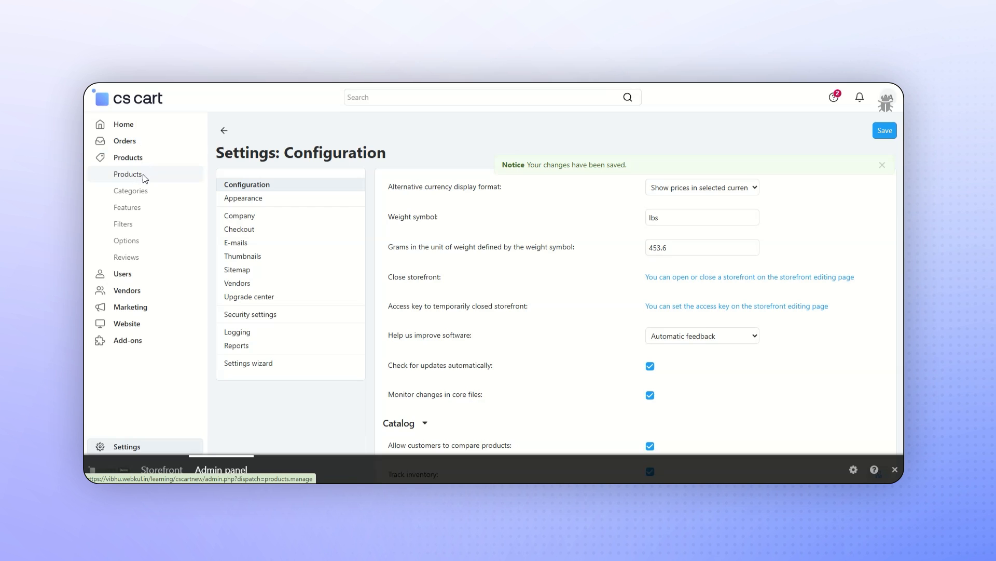
left_click(144, 176)
scroll(463, 241, "down", 5)
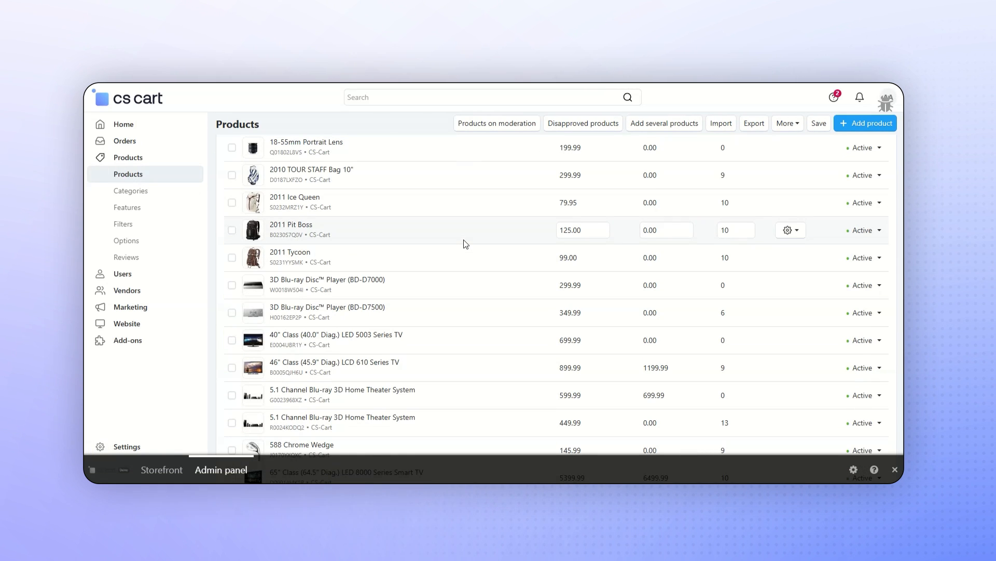
left_click(344, 307)
left_click(853, 131)
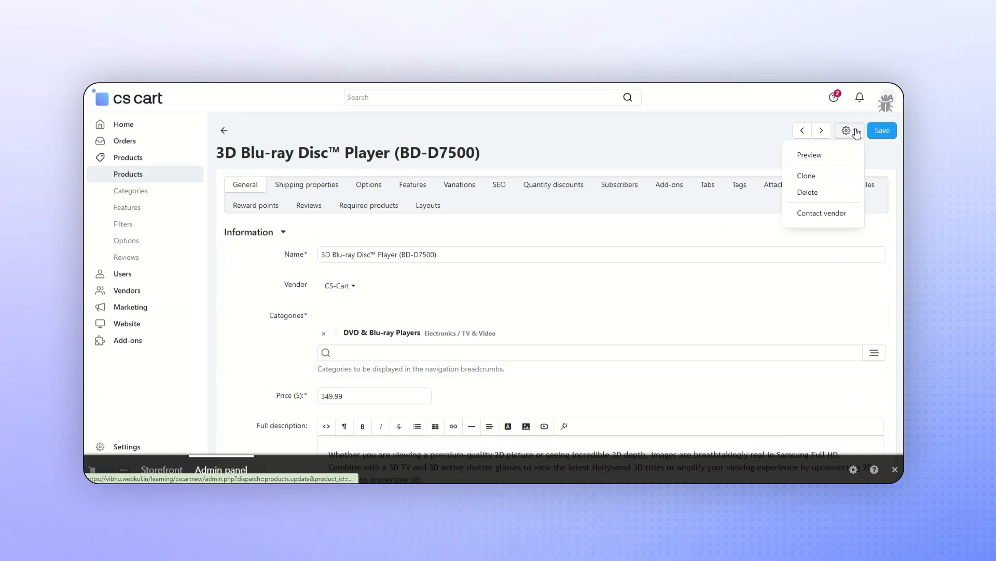
left_click(825, 156)
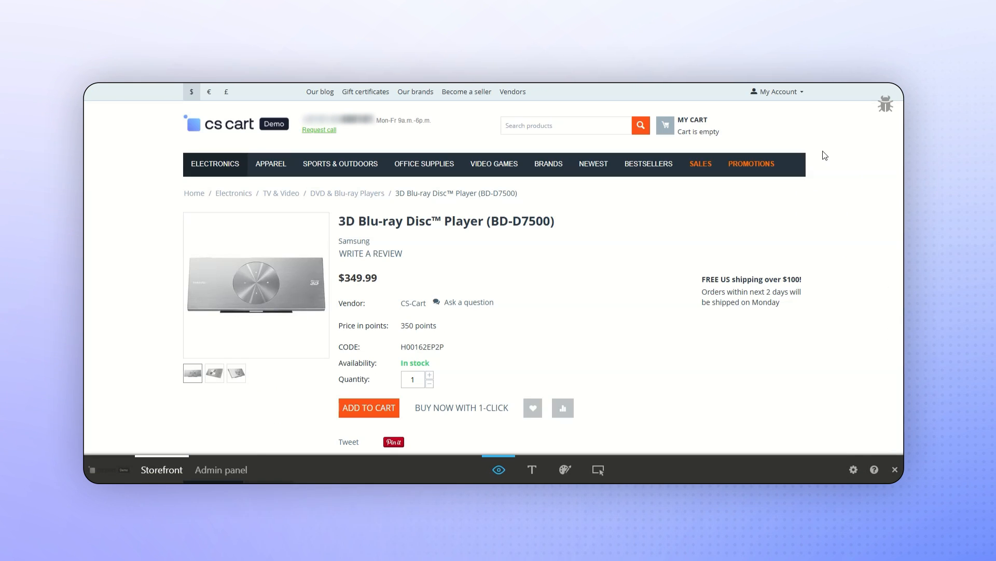
- Add 2 units of the 3D Blu-ray Disc Player (BD-D7500) to the cart and proceed to checkout
left_click(430, 374)
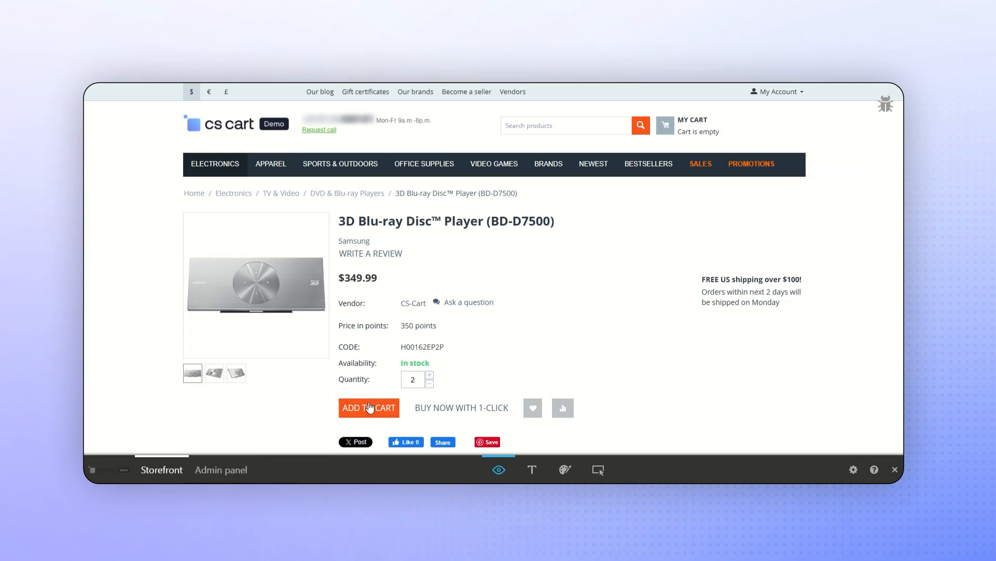
left_click(369, 405)
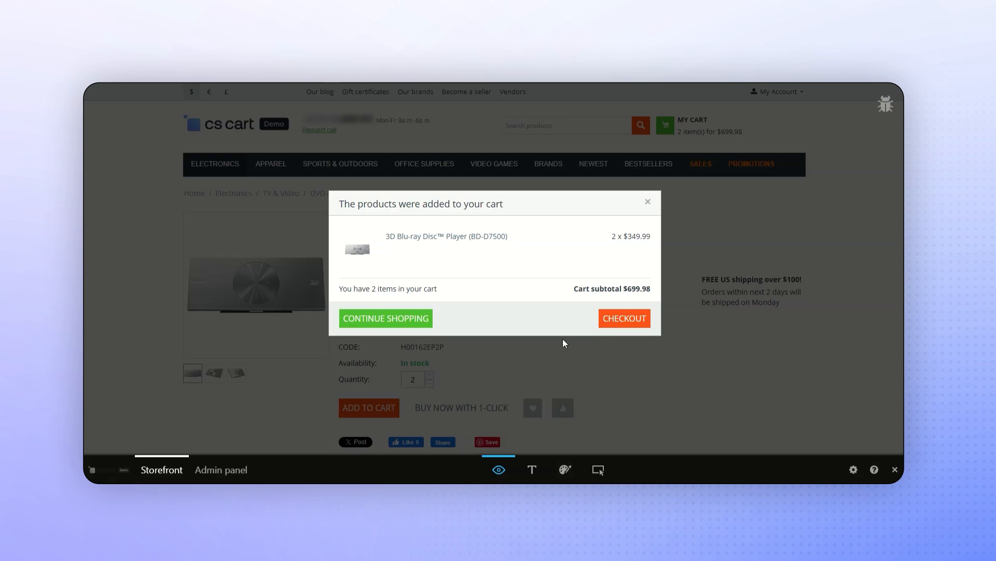
left_click(625, 318)
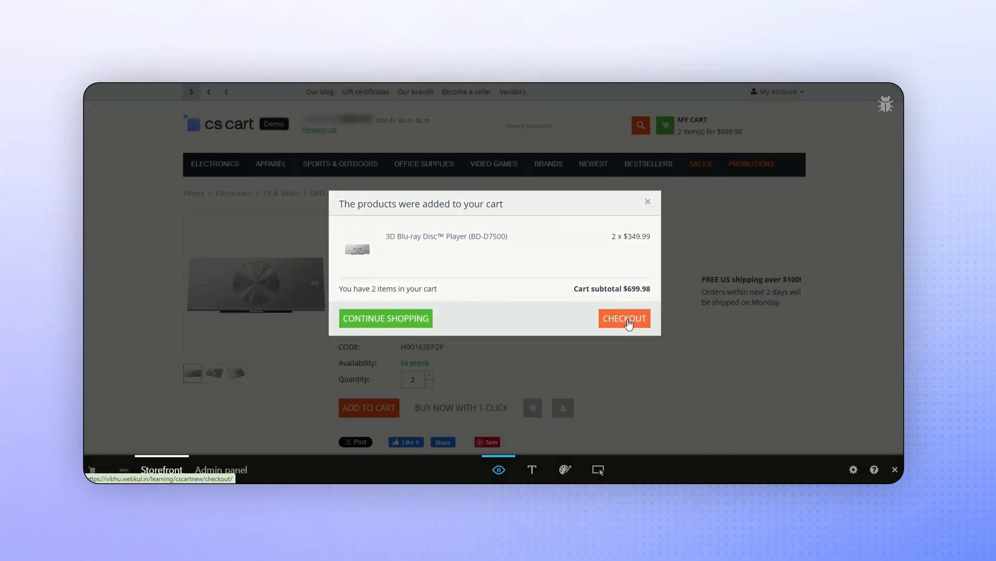
- Choose Phone ordering as the payment method, accept both sets of terms and conditions, and place the order
scroll(558, 296, "down", 5)
left_click(558, 296)
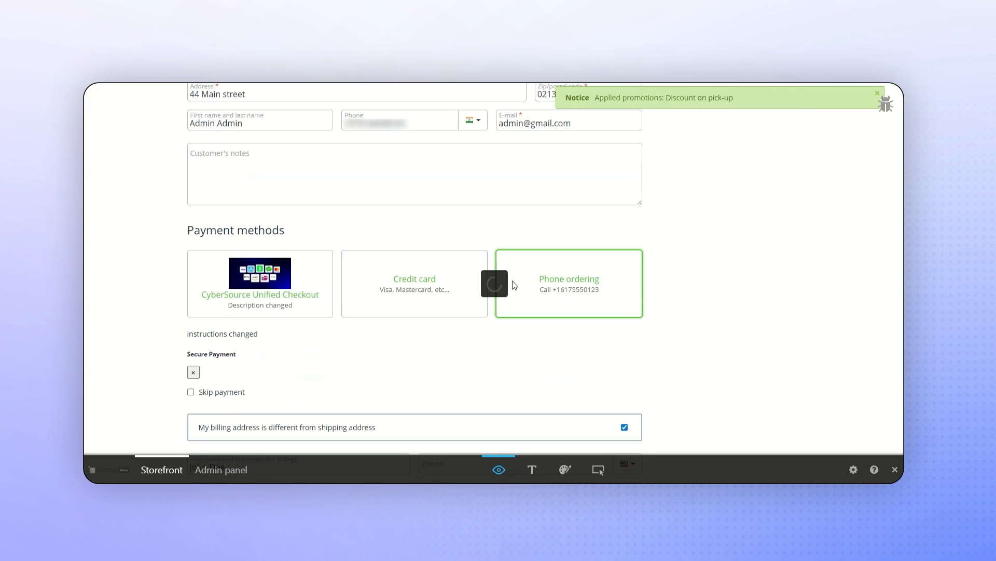
scroll(514, 270, "down", 7)
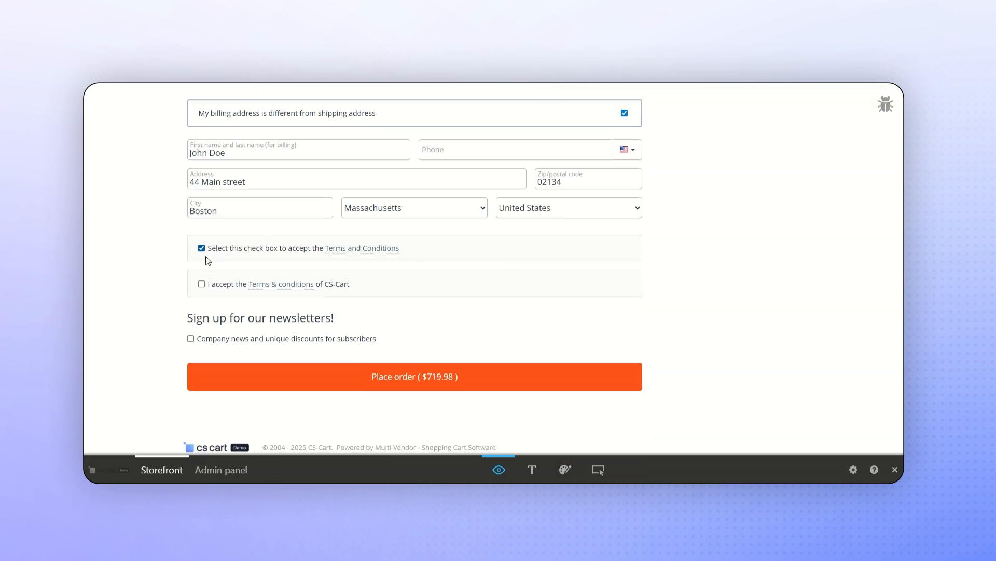
left_click(201, 284)
left_click(438, 374)
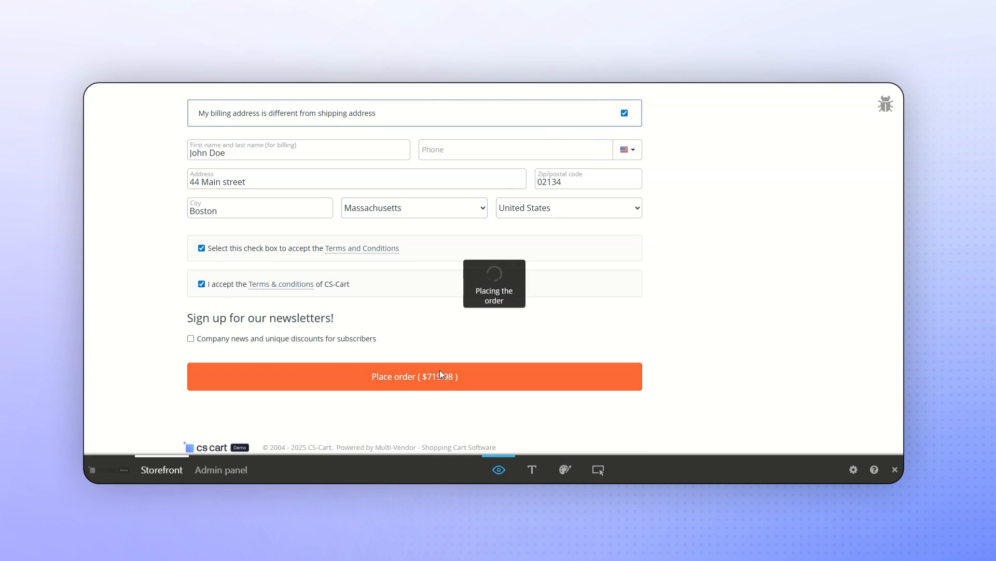